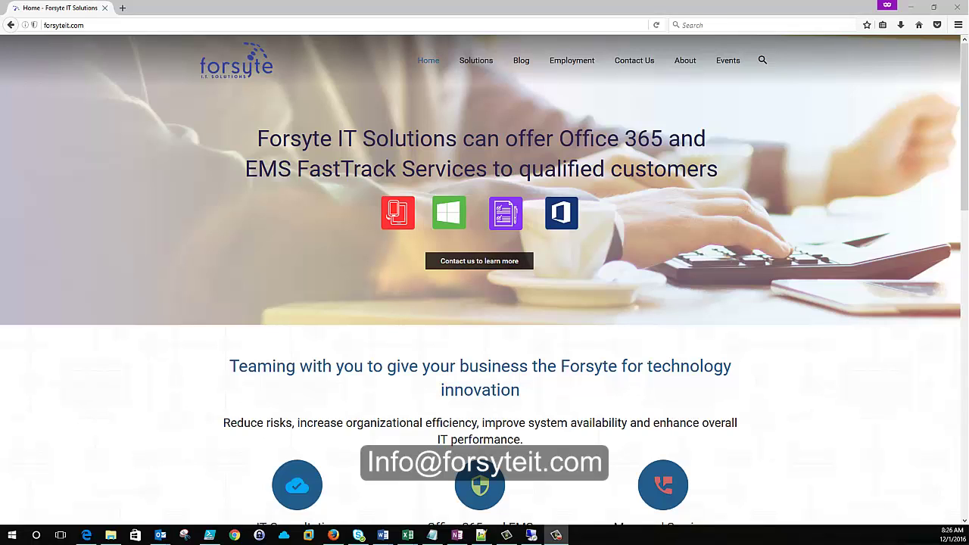
- Go to the office.forsyteit.com sign-in page via the autocompleted address
{"action": "left_click", "coordinate": [215, 25]}
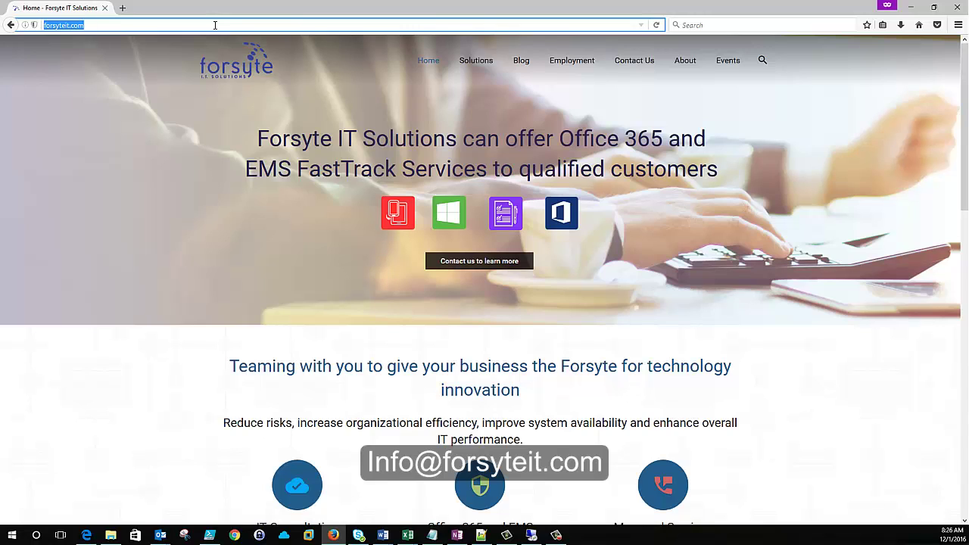
{"action": "type", "text": "office."}
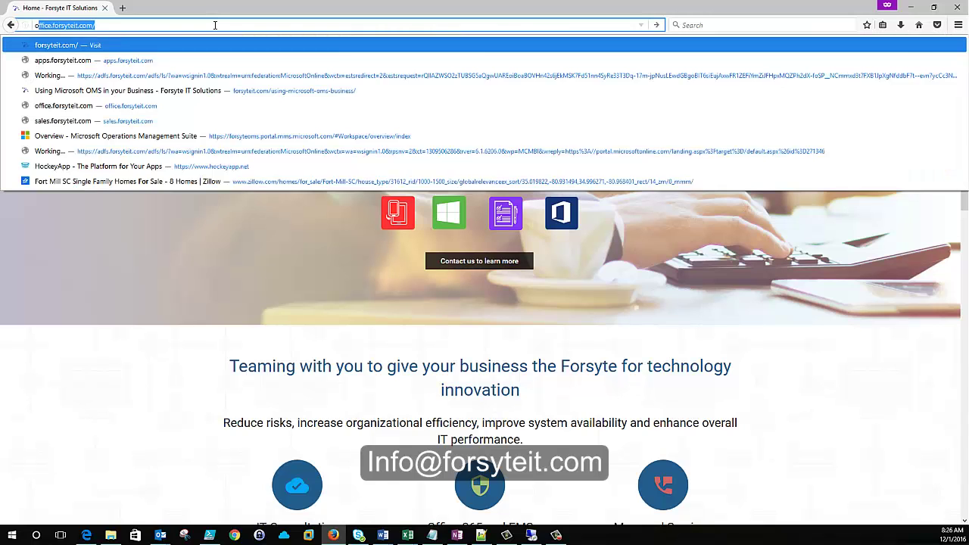
{"action": "key", "text": "Right"}
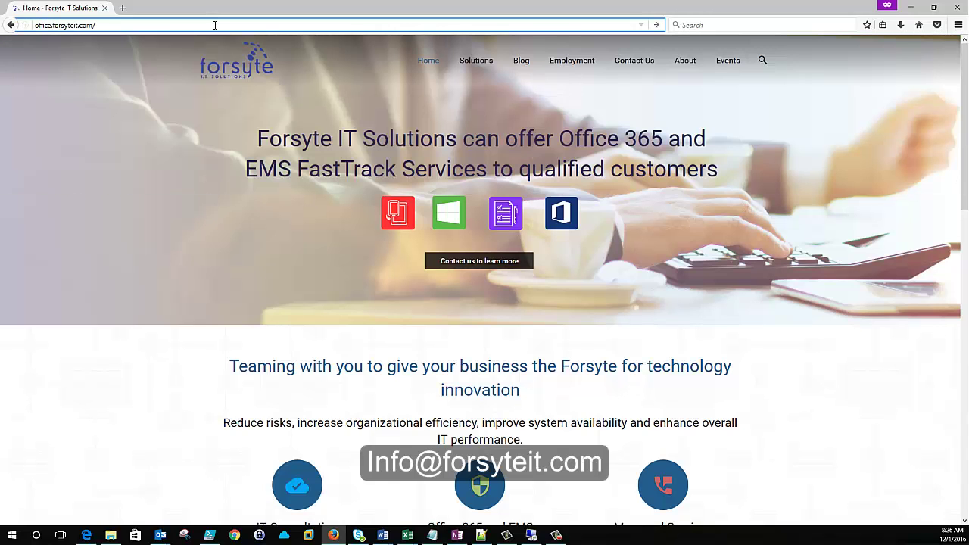
{"action": "key", "text": "Return"}
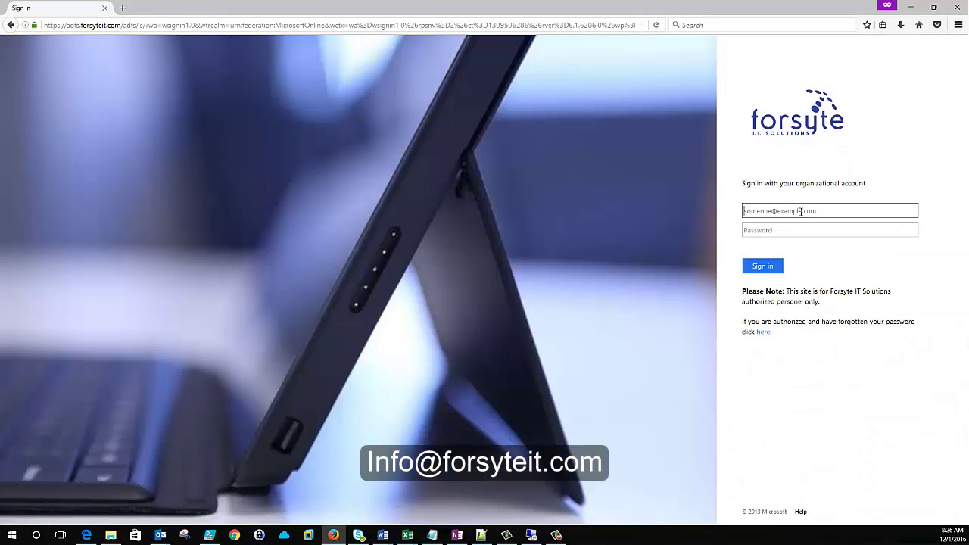
- Sign in on the organizational page with the work email and account password
{"action": "key", "text": "Tab"}
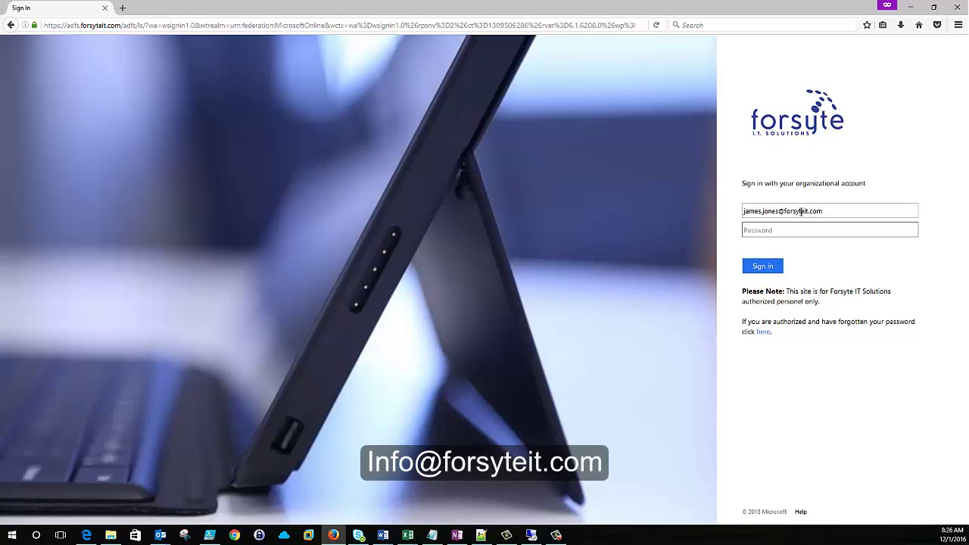
{"action": "type", "text": "*********"}
{"action": "key", "text": "Return"}
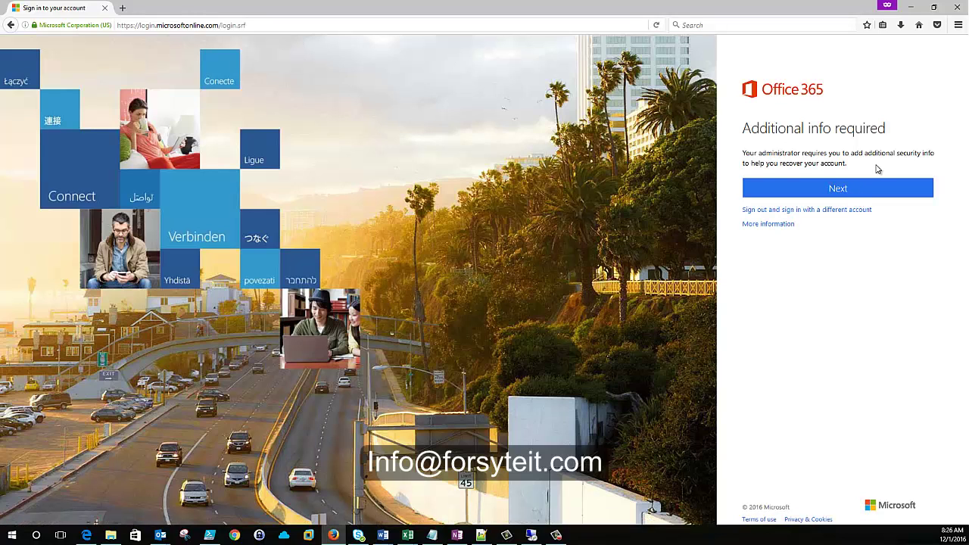
- Continue past the security-info notice and load aka.ms/ssprsetup in a private tab
{"action": "left_click", "coordinate": [837, 192]}
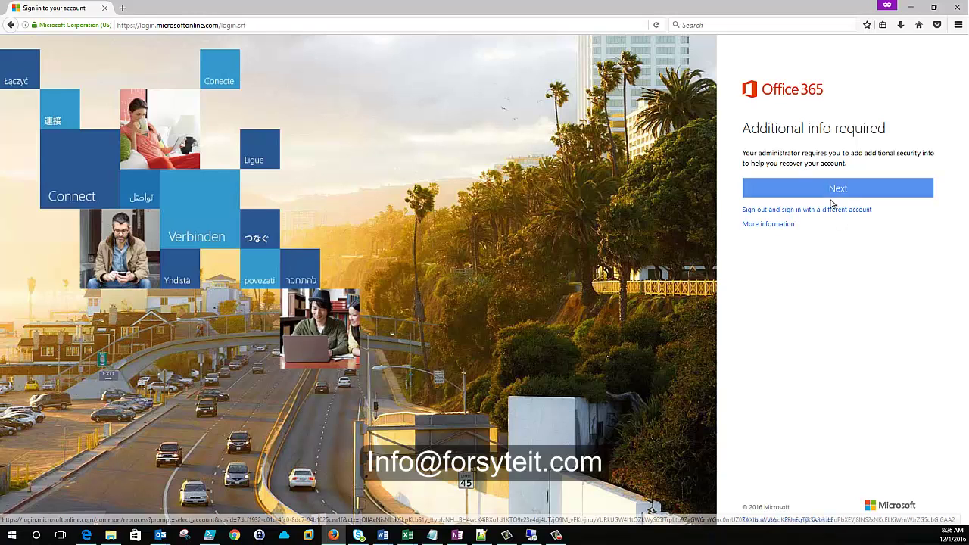
{"action": "left_click", "coordinate": [121, 8]}
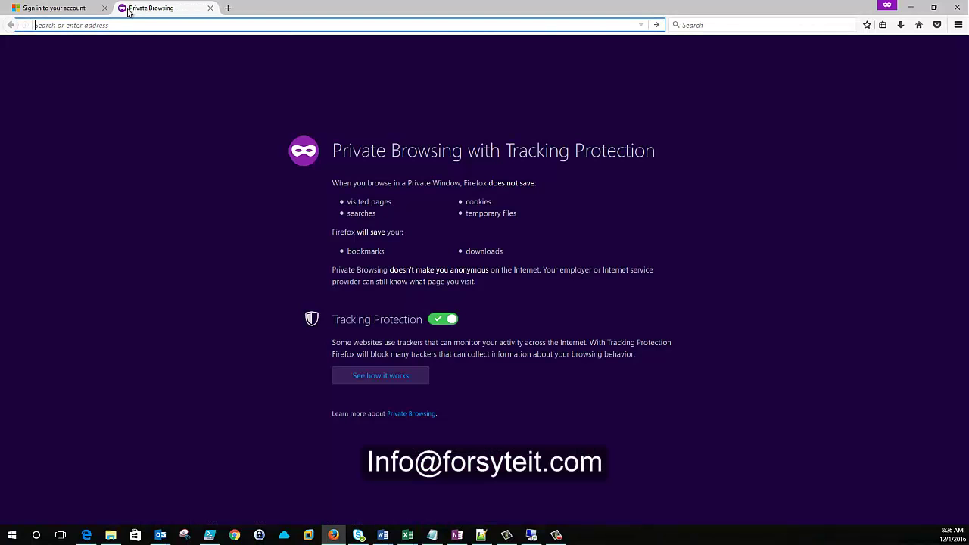
{"action": "type", "text": "aka.ms/"}
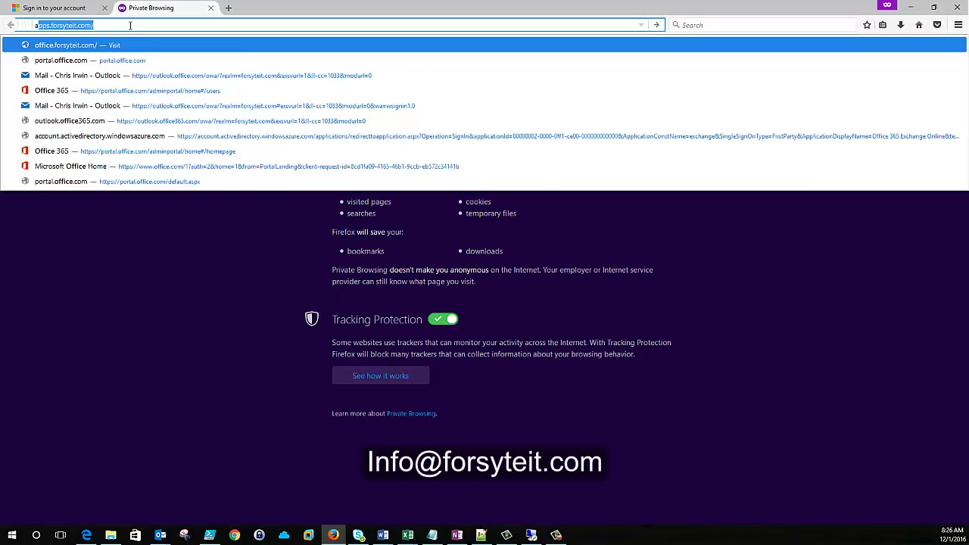
{"action": "type", "text": "ssprsetuip"}
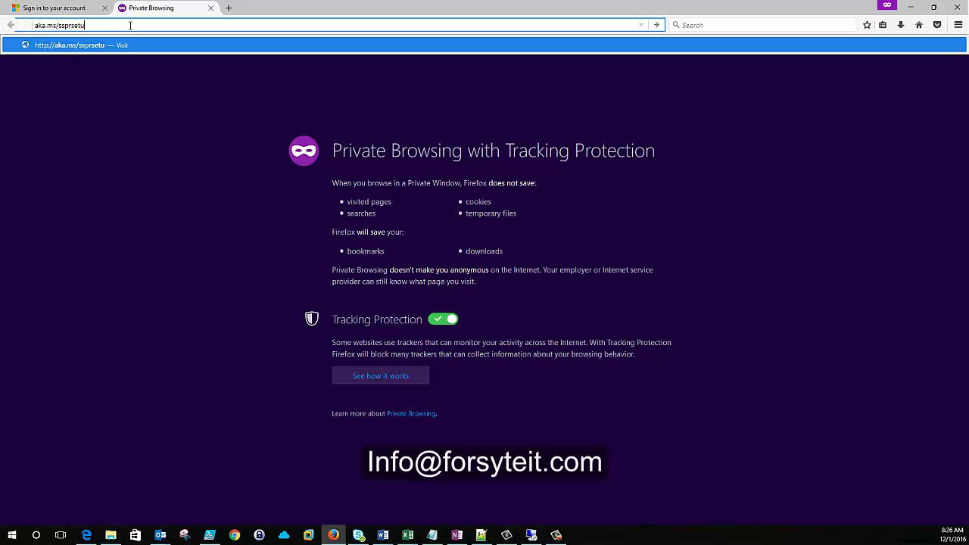
{"action": "key", "text": "Return"}
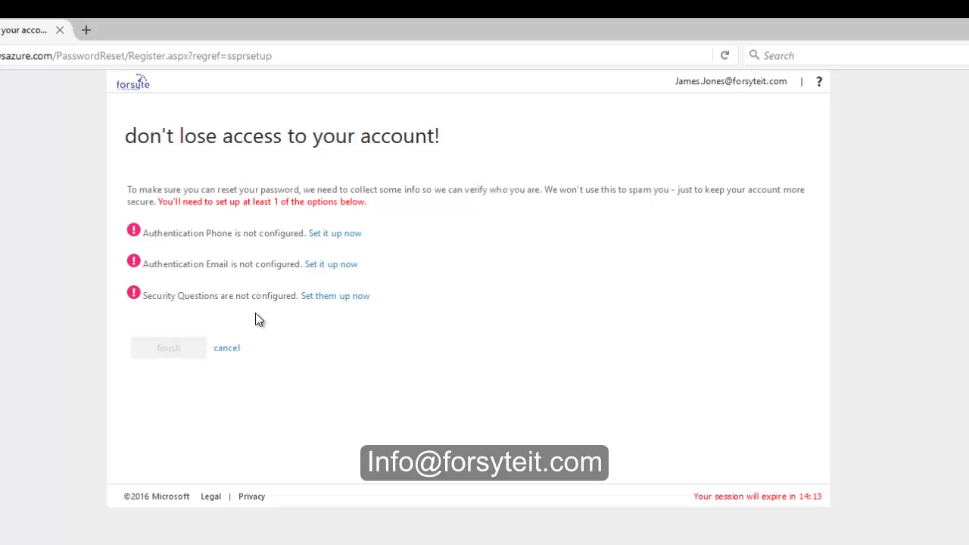
- Verify a United States (+1) authentication phone number using the code texted to it
{"action": "left_click", "coordinate": [315, 236]}
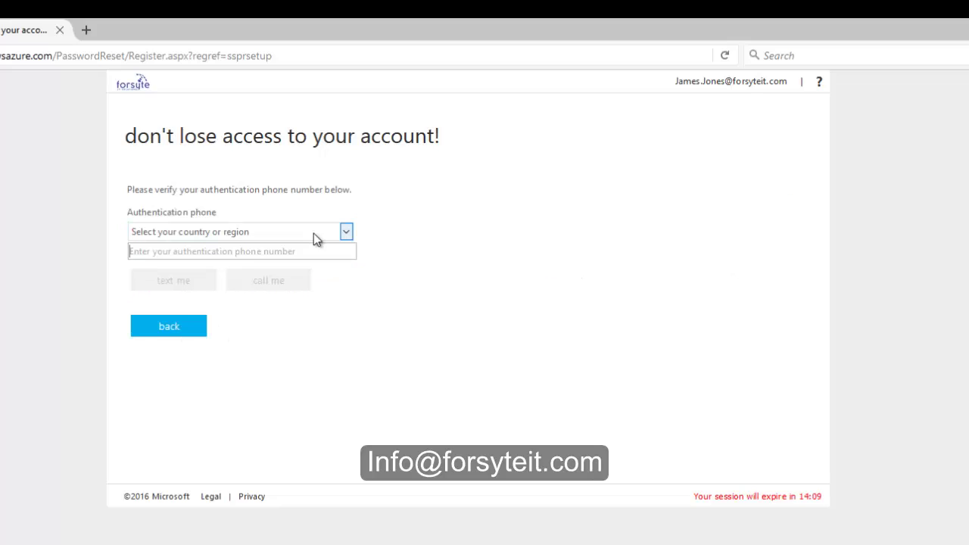
{"action": "left_click", "coordinate": [295, 239]}
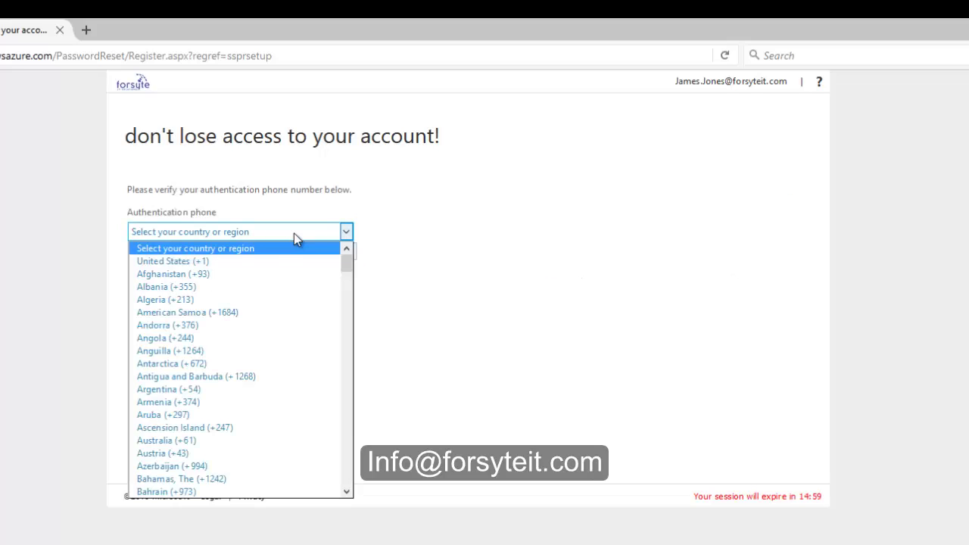
{"action": "left_click", "coordinate": [226, 261]}
{"action": "left_click", "coordinate": [224, 258]}
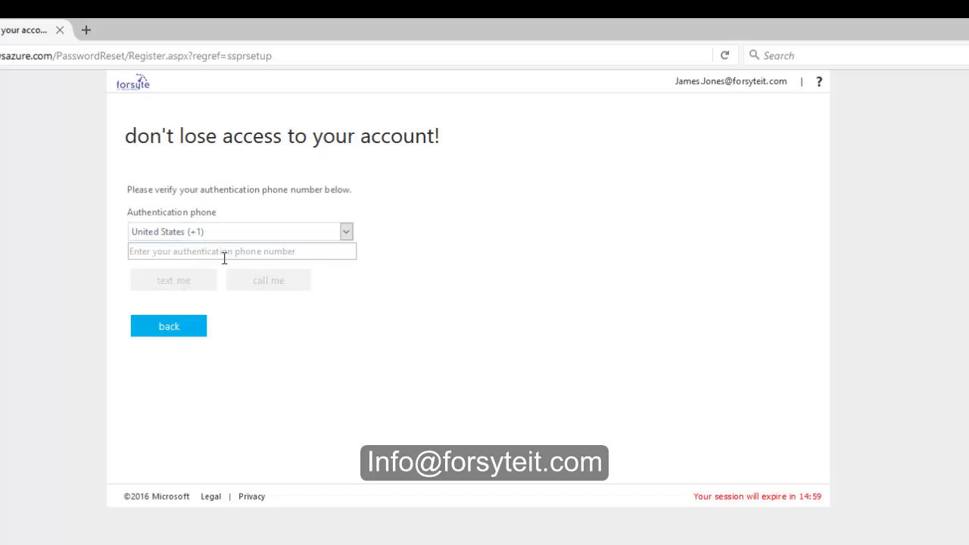
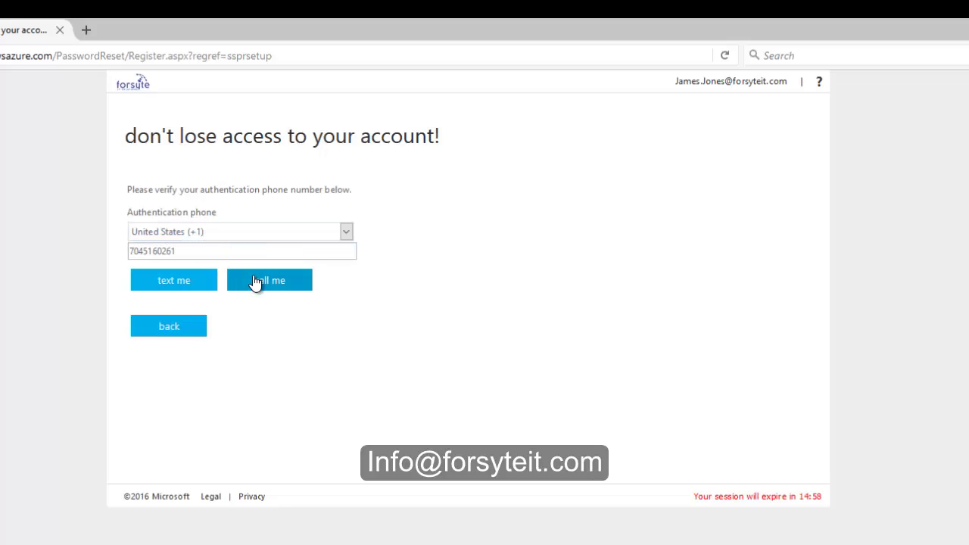
{"action": "left_click", "coordinate": [189, 288]}
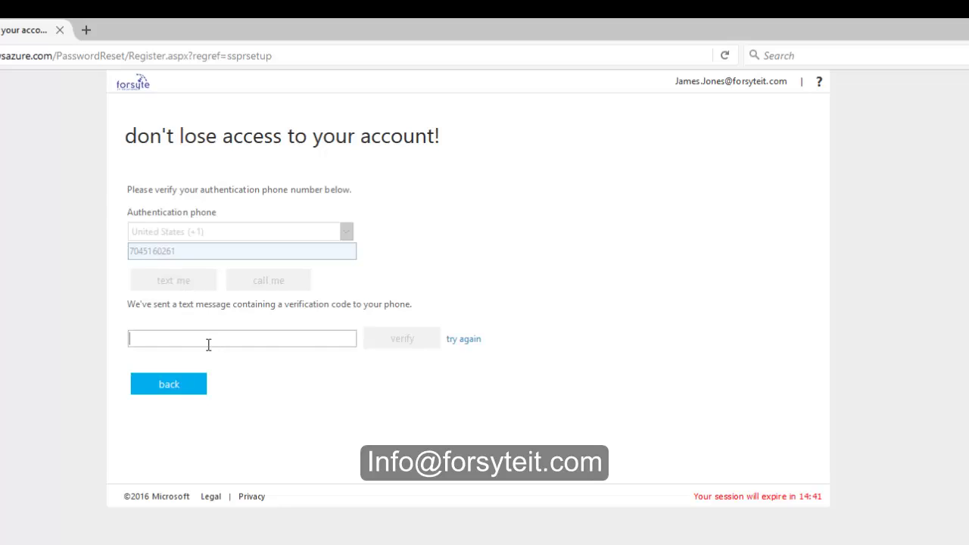
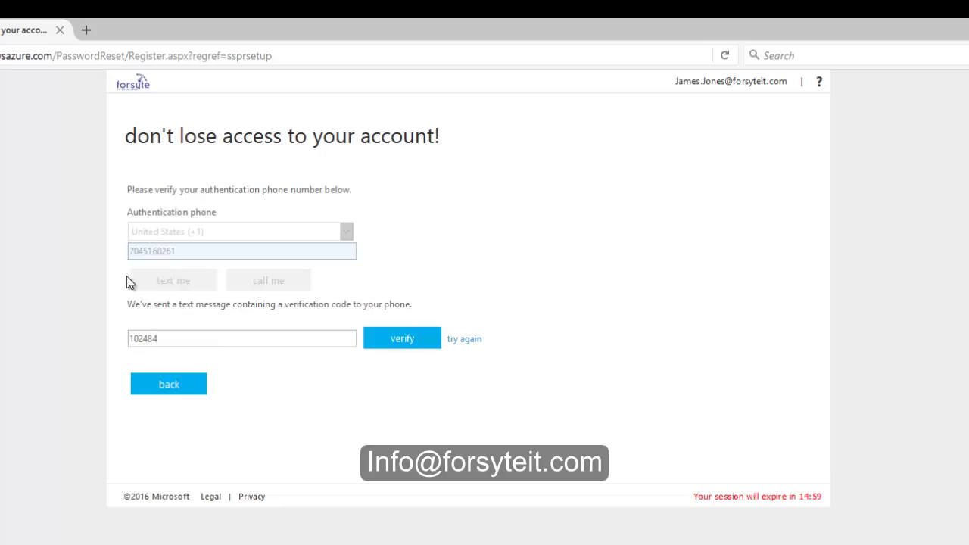
{"action": "left_click", "coordinate": [391, 340]}
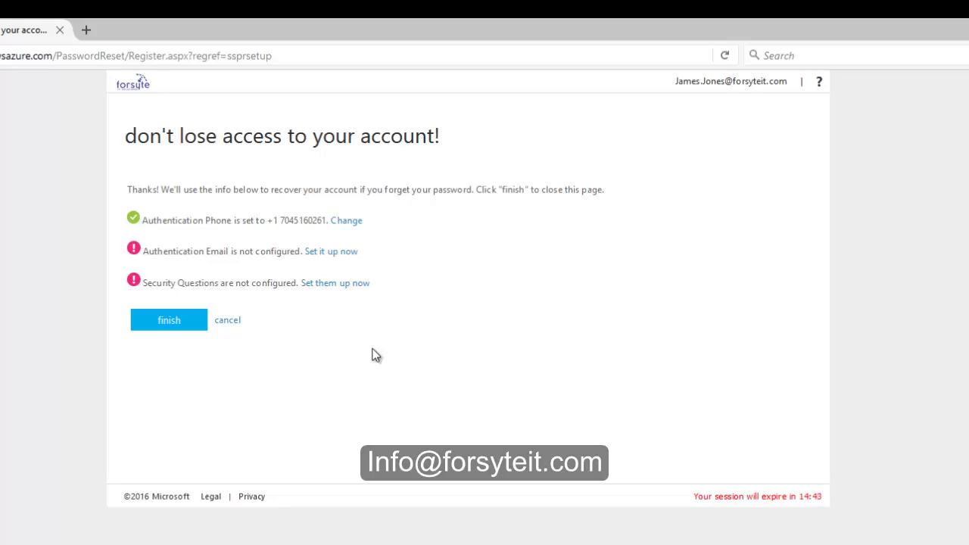
- Set security question 1 to 'In what city was your first job?' and answer it
{"action": "left_click", "coordinate": [310, 285]}
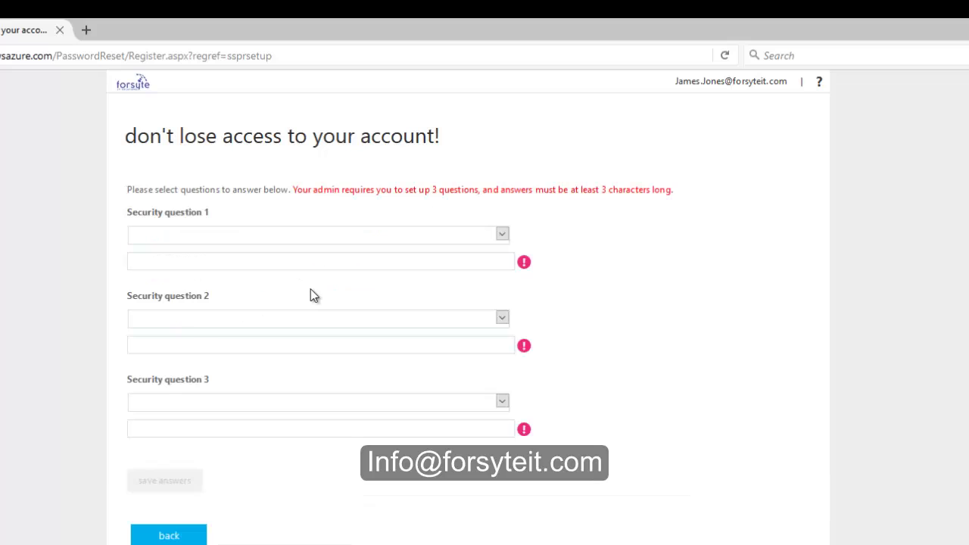
{"action": "left_click", "coordinate": [502, 236]}
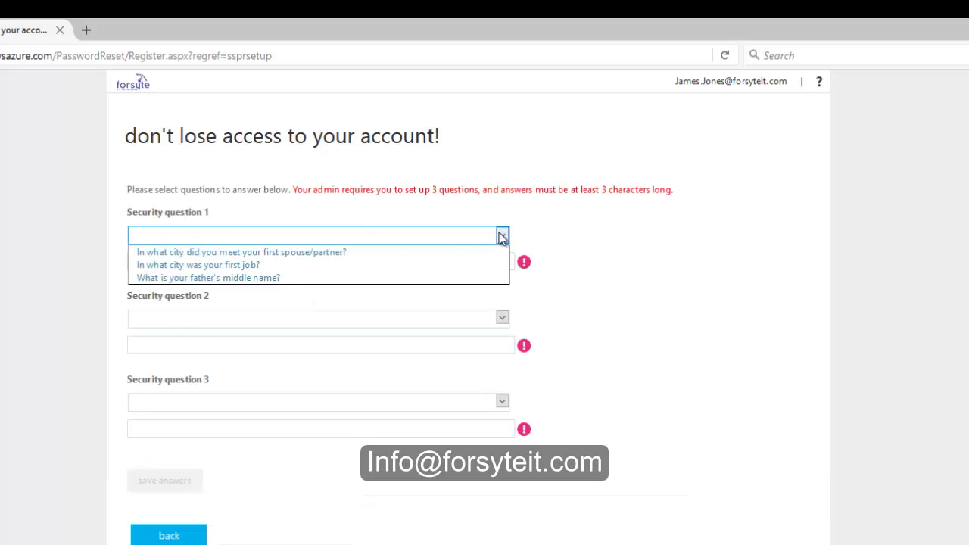
{"action": "left_click", "coordinate": [238, 266]}
{"action": "left_click", "coordinate": [246, 258]}
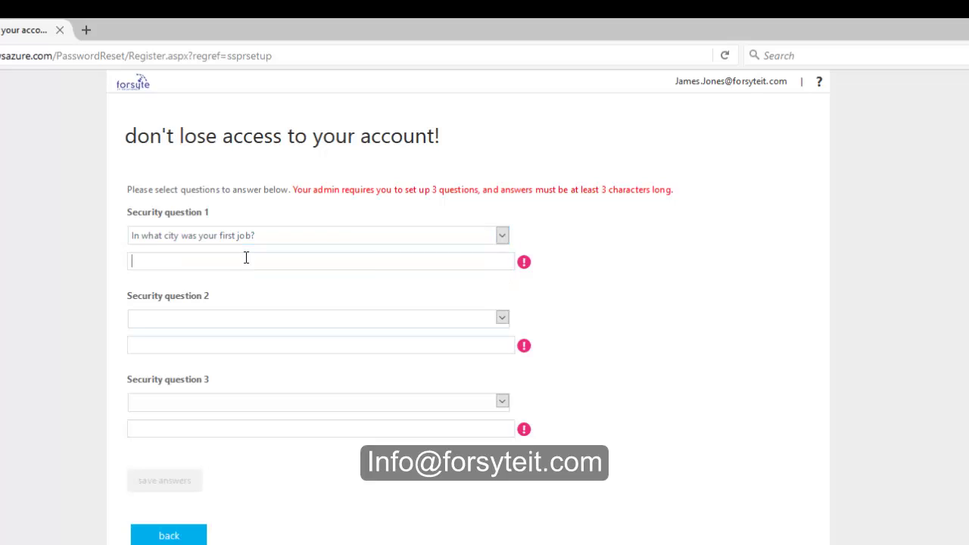
- Set security question 2 to the first spouse/partner city question and answer it
{"action": "left_click", "coordinate": [475, 318]}
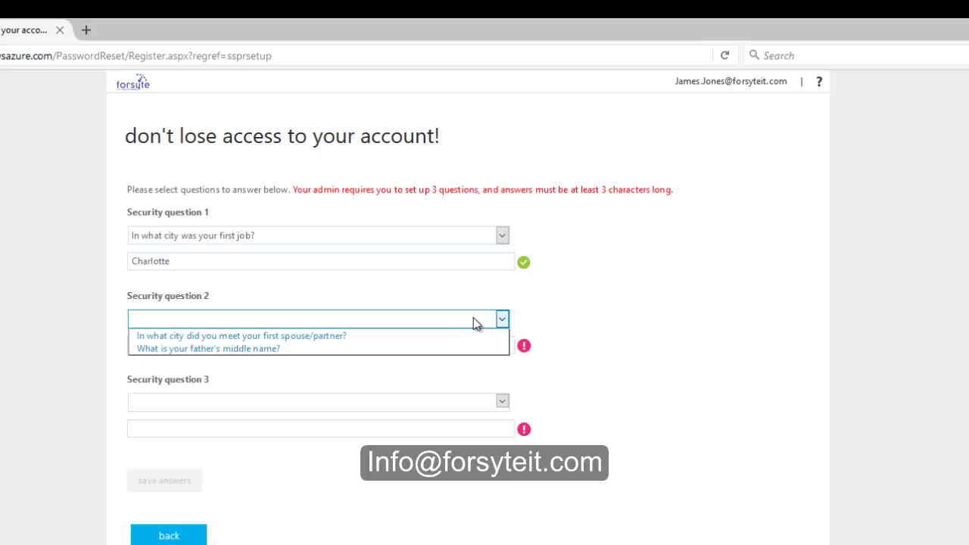
{"action": "left_click", "coordinate": [412, 335]}
{"action": "left_click", "coordinate": [380, 348]}
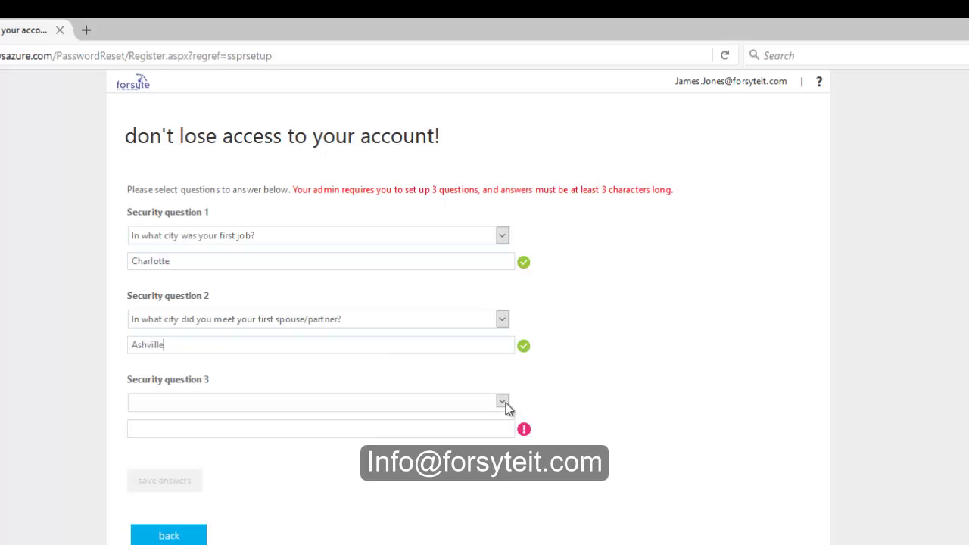
- Set question 3 to 'What is your father's middle name?', answer it, and save the answers
{"action": "left_click", "coordinate": [504, 403]}
{"action": "left_click", "coordinate": [432, 420]}
{"action": "left_click", "coordinate": [428, 428]}
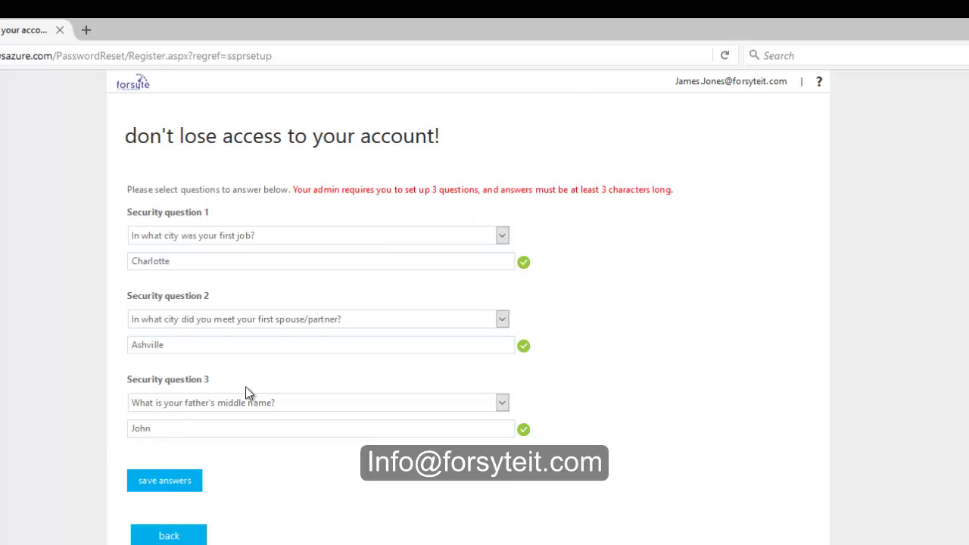
{"action": "left_click", "coordinate": [174, 484]}
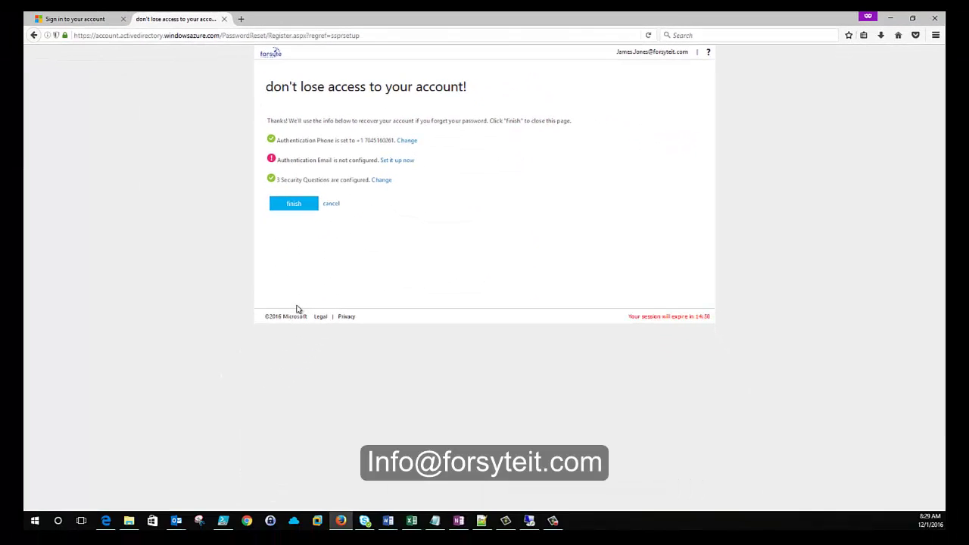
- Complete registration with the phone and security questions, skipping the email
{"action": "left_click", "coordinate": [297, 205]}
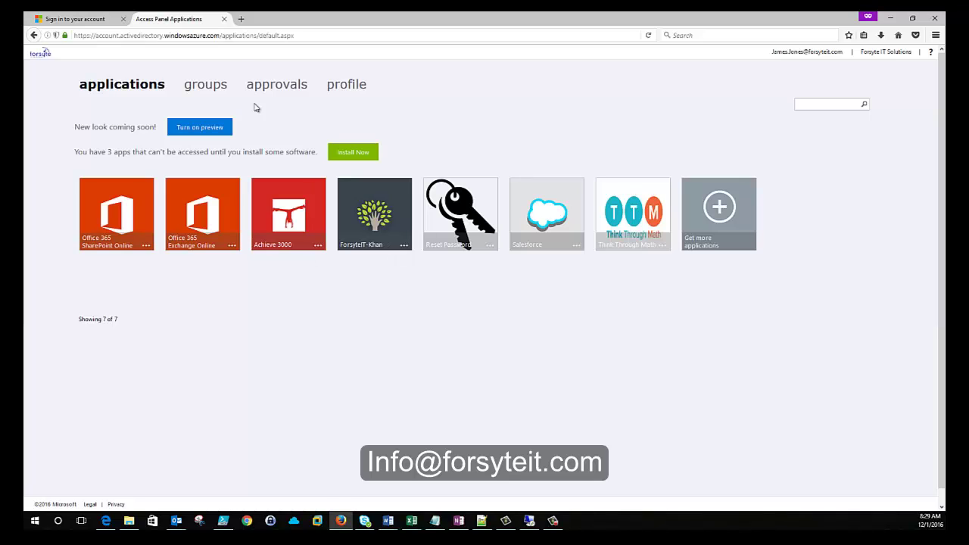
- Replace the applications tab with a private tab showing aka.ms/sspr
{"action": "left_click", "coordinate": [223, 19]}
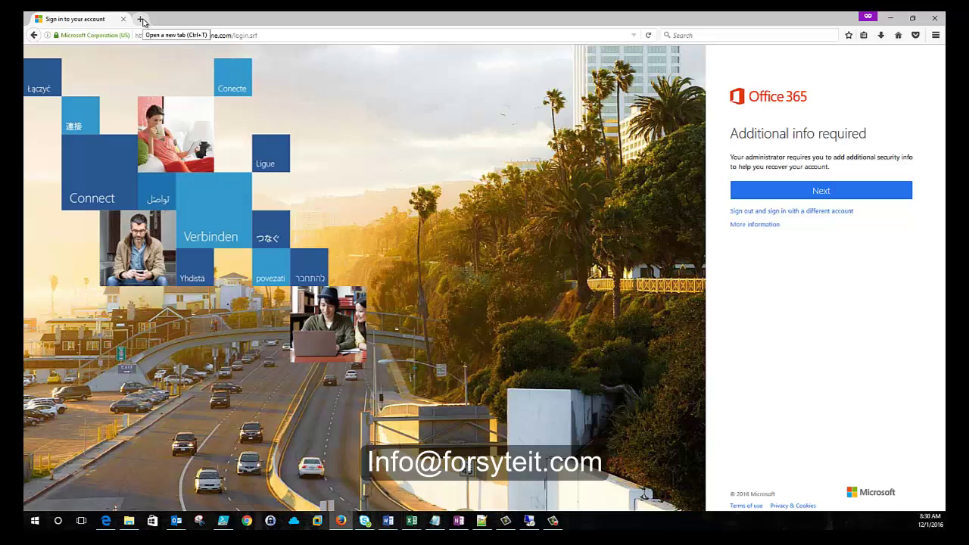
{"action": "left_click", "coordinate": [142, 18]}
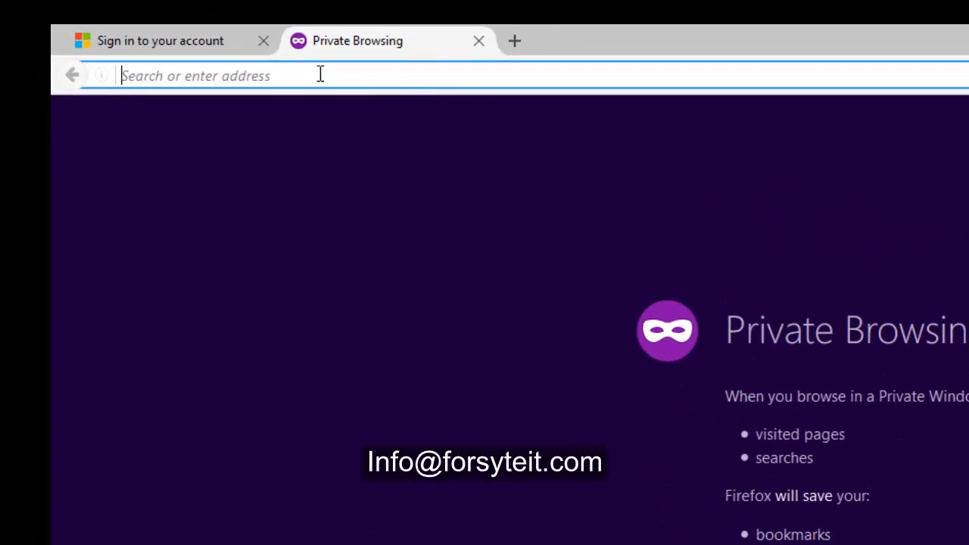
{"action": "type", "text": "aka.ms/"}
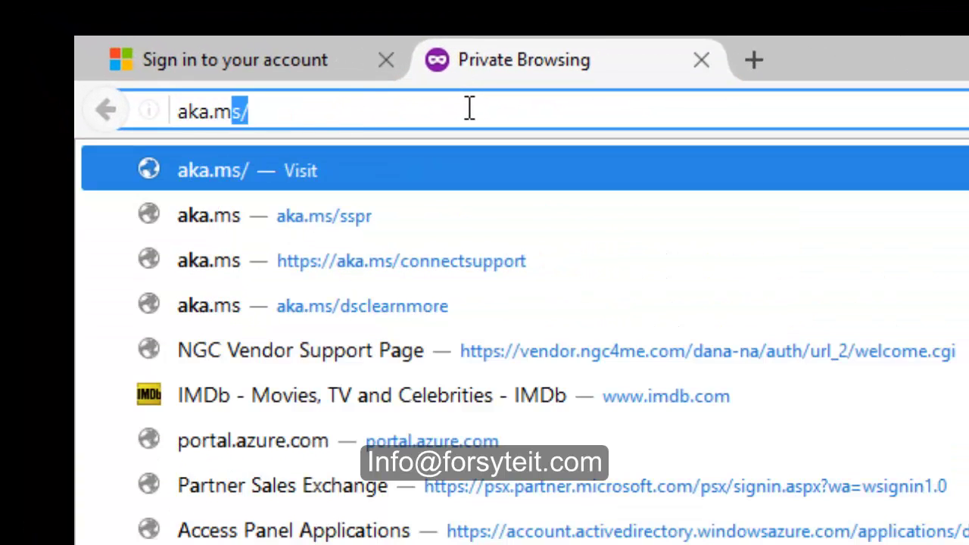
{"action": "type", "text": "sspr"}
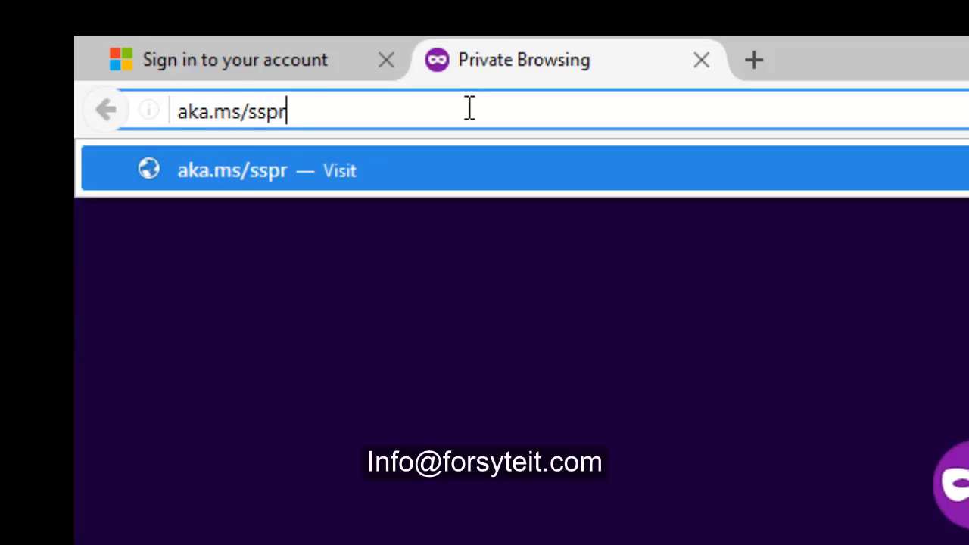
{"action": "key", "text": "Return"}
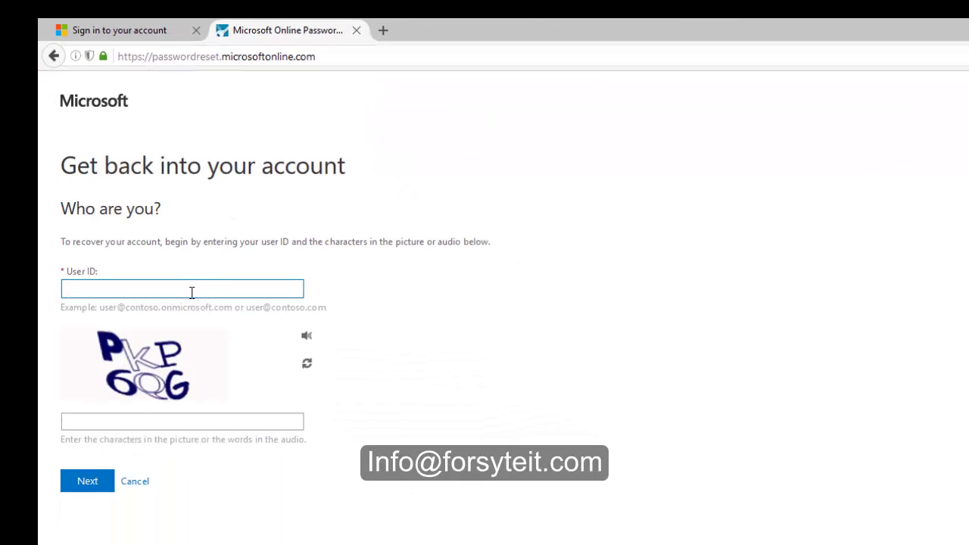
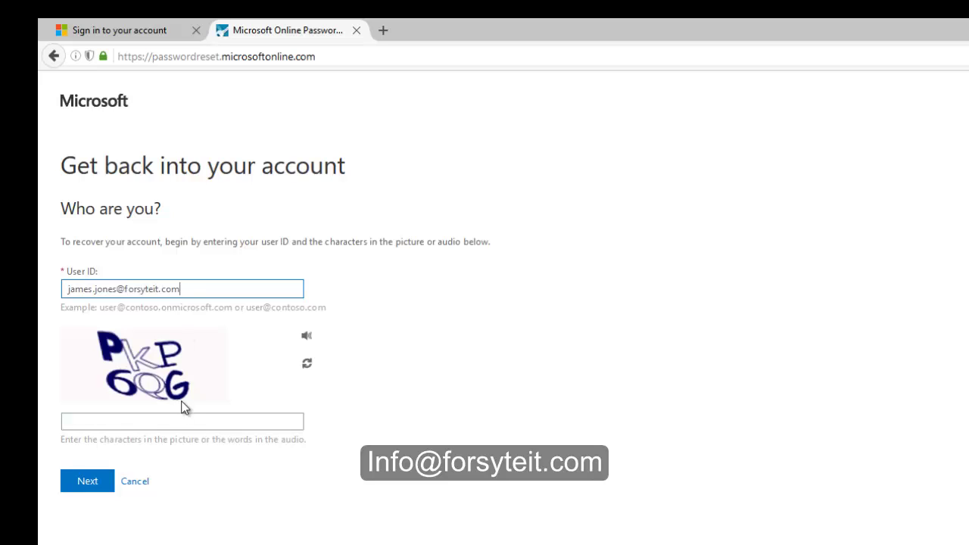
- Submit the work email as User ID along with the picture characters
{"action": "left_click", "coordinate": [179, 421]}
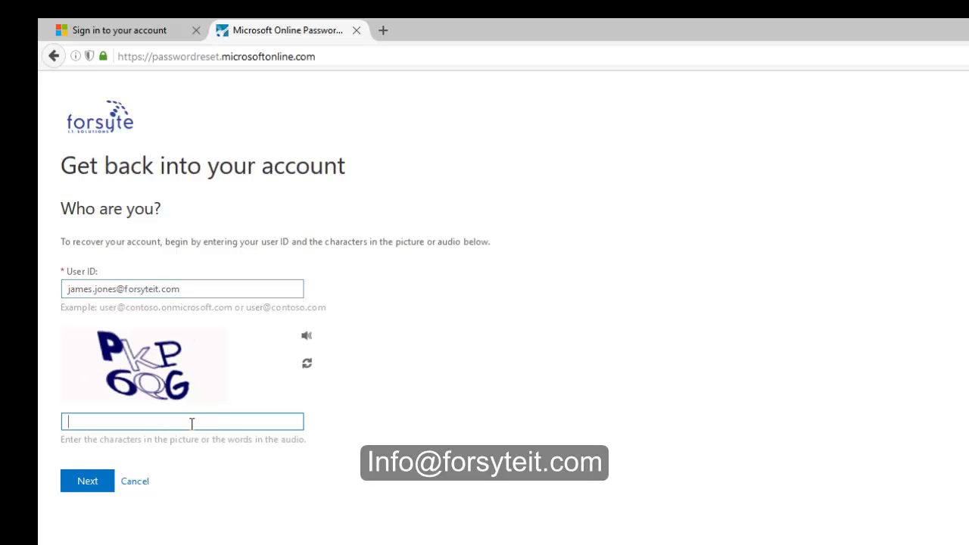
{"action": "type", "text": "pkp6q6"}
{"action": "left_click", "coordinate": [106, 483]}
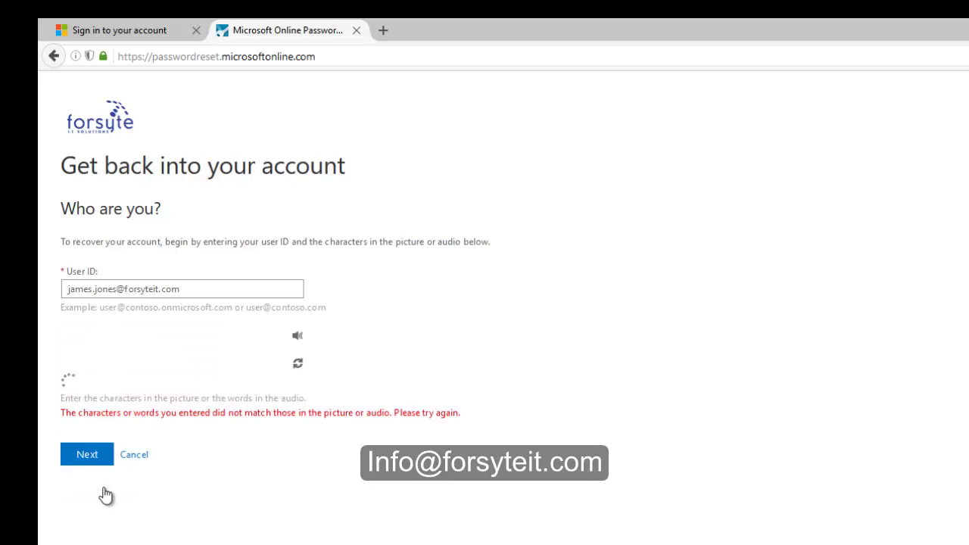
- Re-enter the new picture characters after the captcha error and submit
{"action": "left_click", "coordinate": [164, 417]}
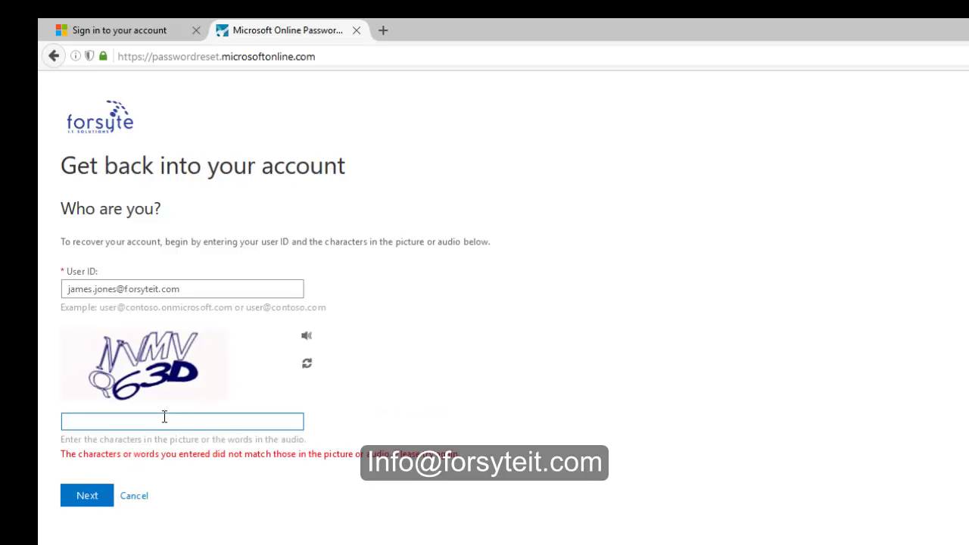
{"action": "type", "text": "nvmvq63d"}
{"action": "key", "text": "Return"}
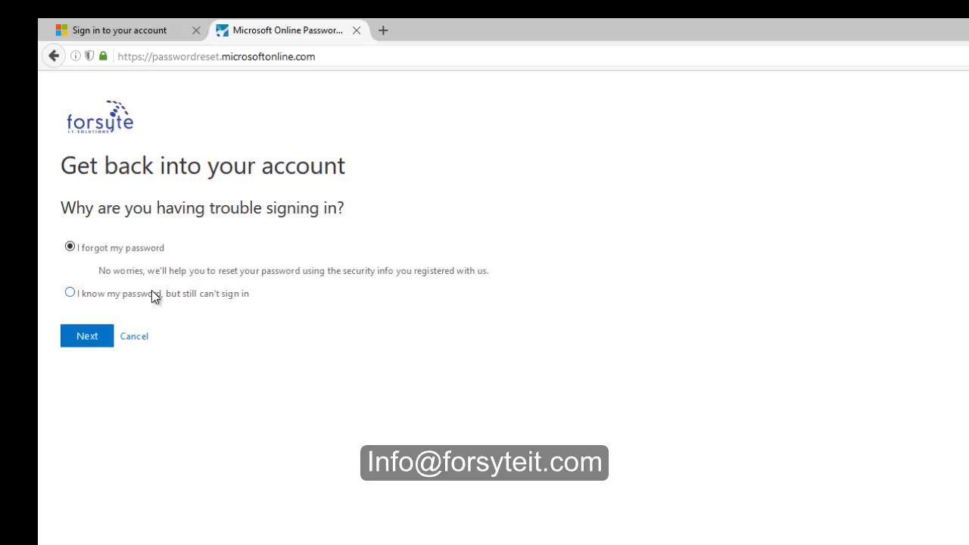
- Choose 'I forgot my password' as the reason and continue to verification
{"action": "left_click", "coordinate": [153, 295]}
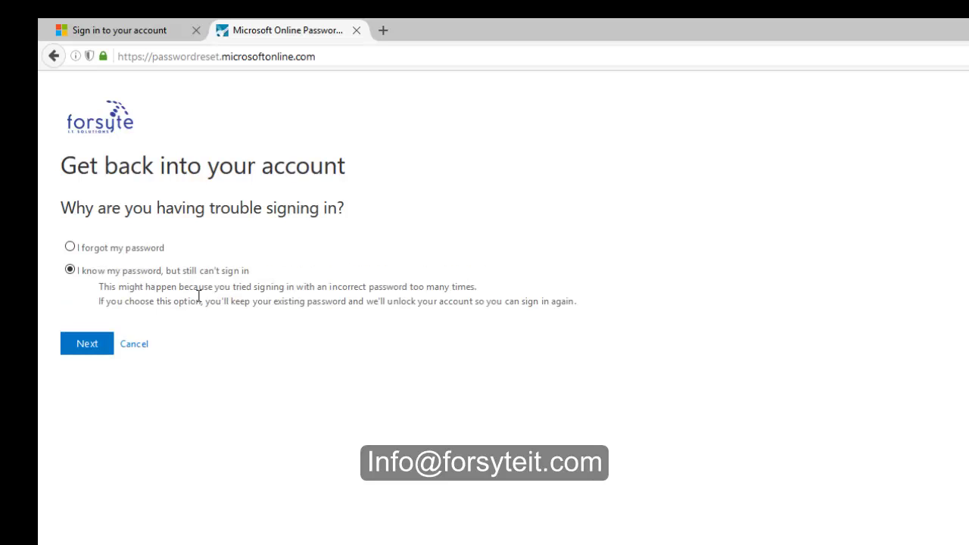
{"action": "left_click", "coordinate": [118, 248]}
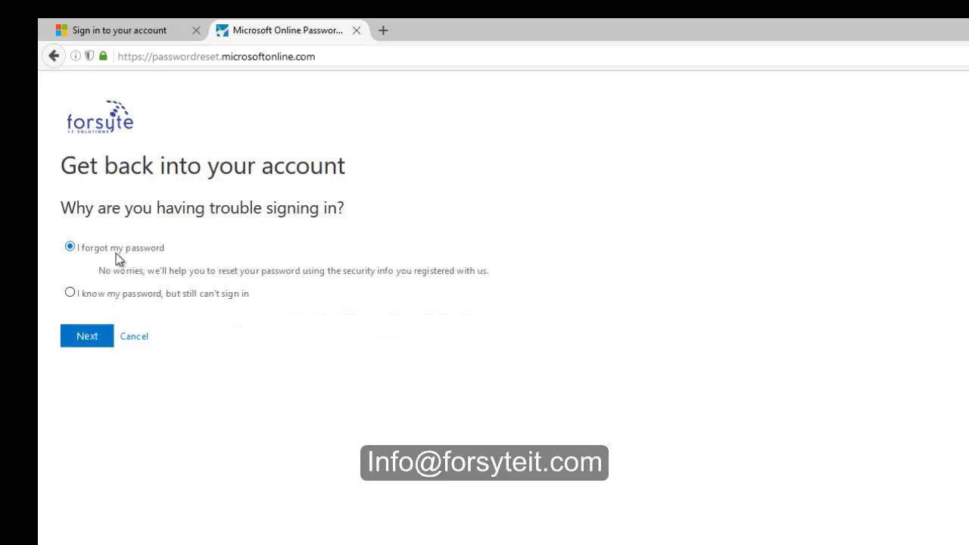
{"action": "left_click", "coordinate": [92, 337]}
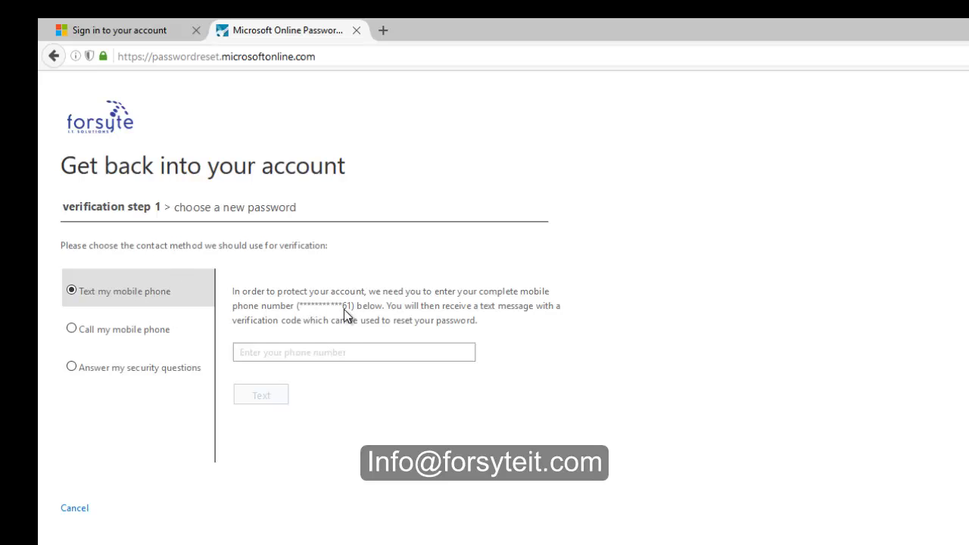
- Confirm the mobile phone number, get a code by text, and submit it
{"action": "left_click", "coordinate": [349, 351]}
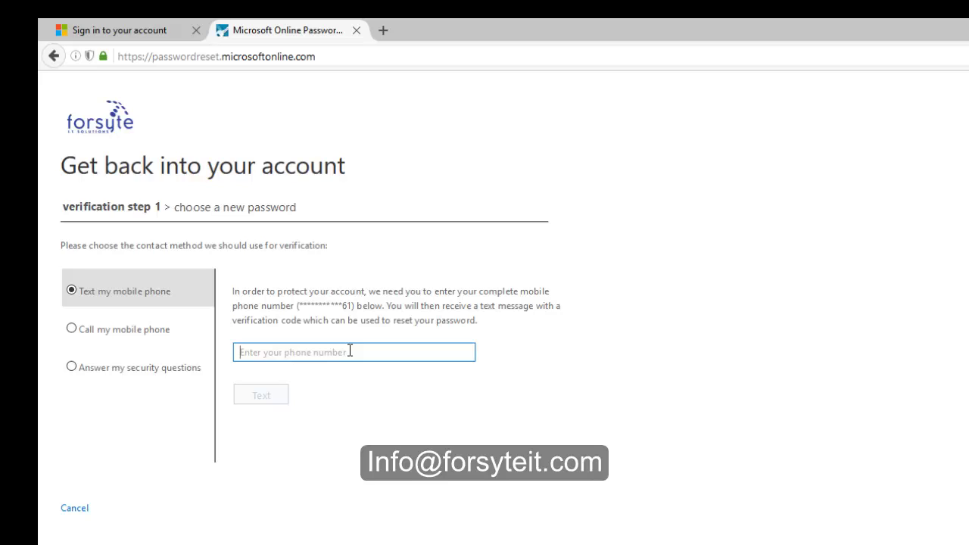
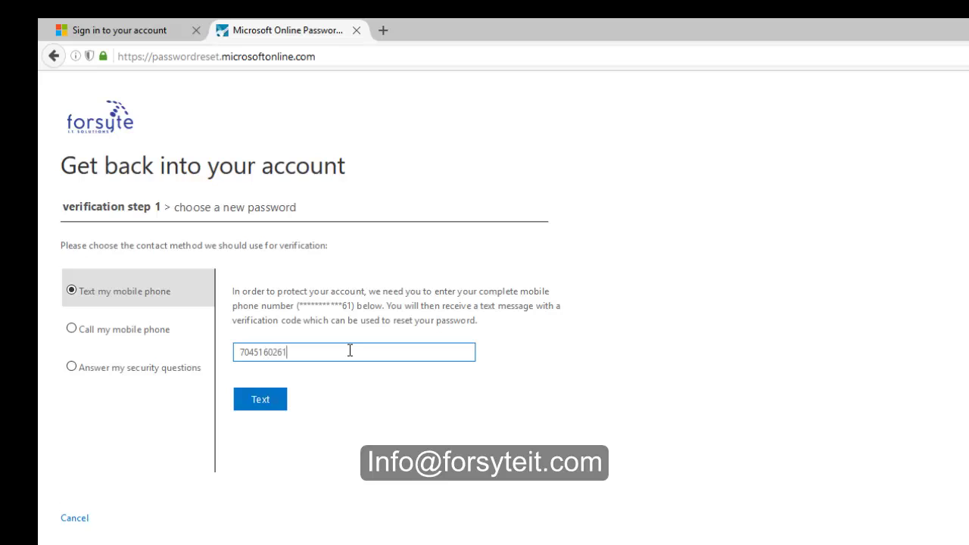
{"action": "left_click", "coordinate": [271, 403]}
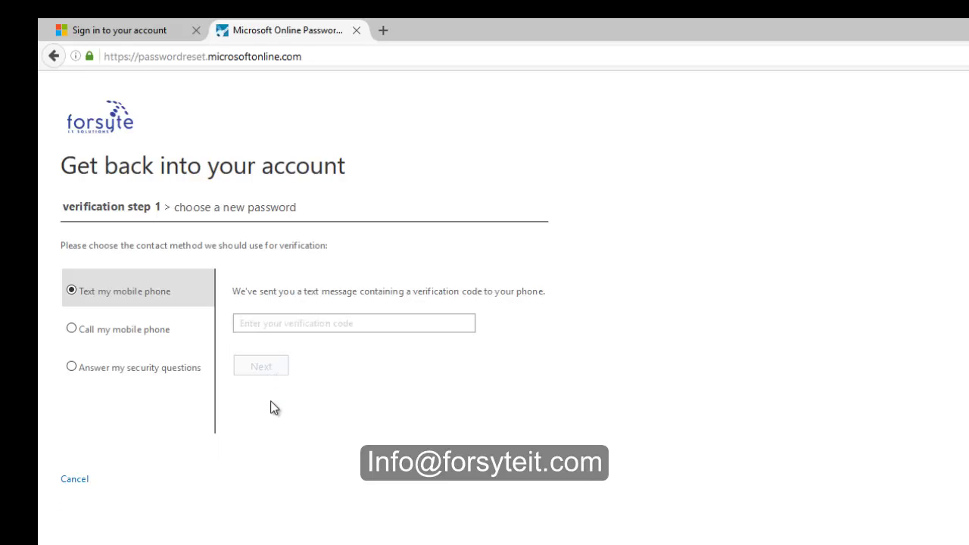
{"action": "left_click", "coordinate": [350, 323]}
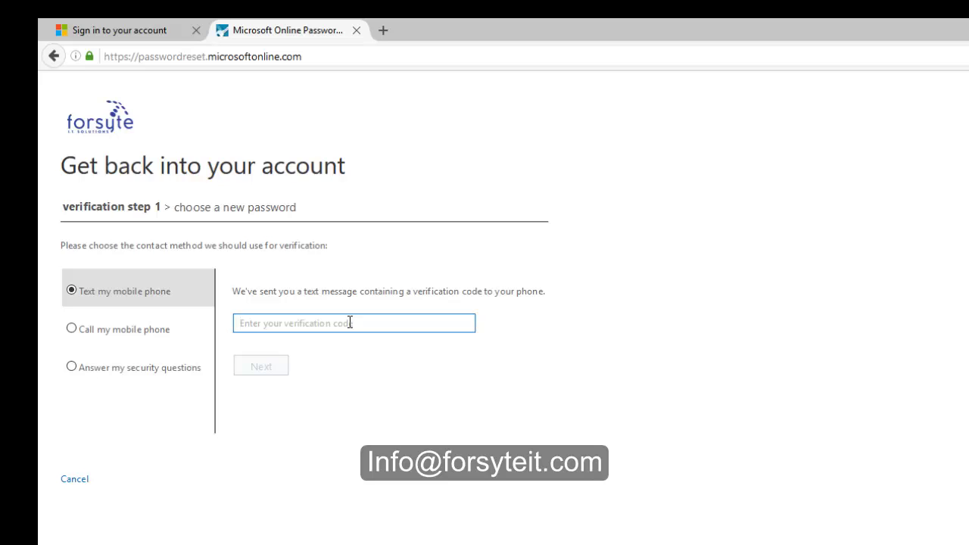
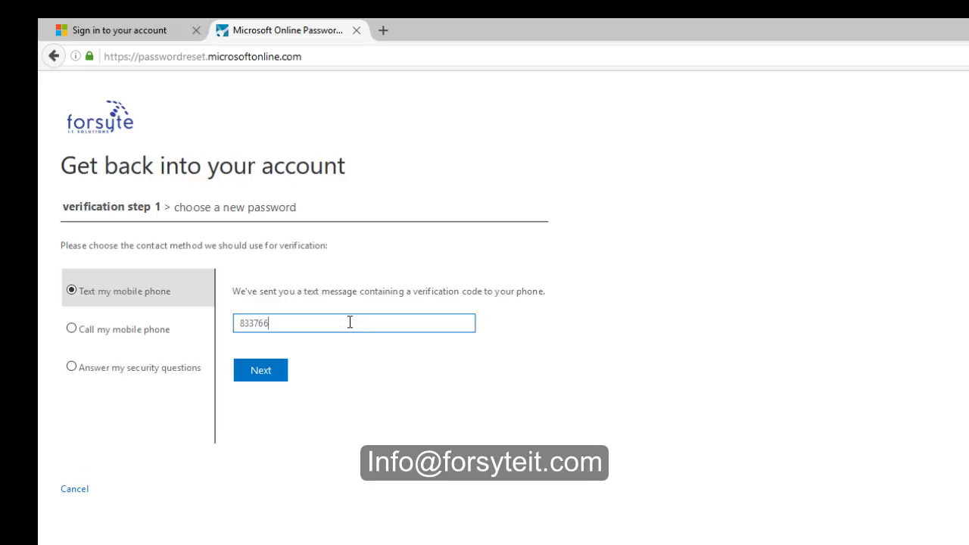
{"action": "left_click", "coordinate": [286, 369]}
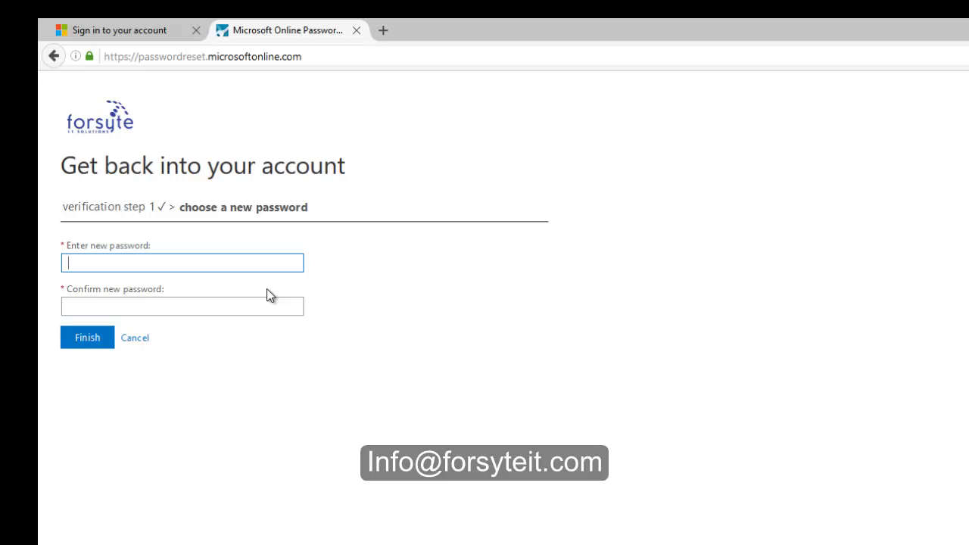
- Enter and confirm the new password, then finish the reset
{"action": "type", "text": "*********"}
{"action": "key", "text": "Tab"}
{"action": "type", "text": "*********"}
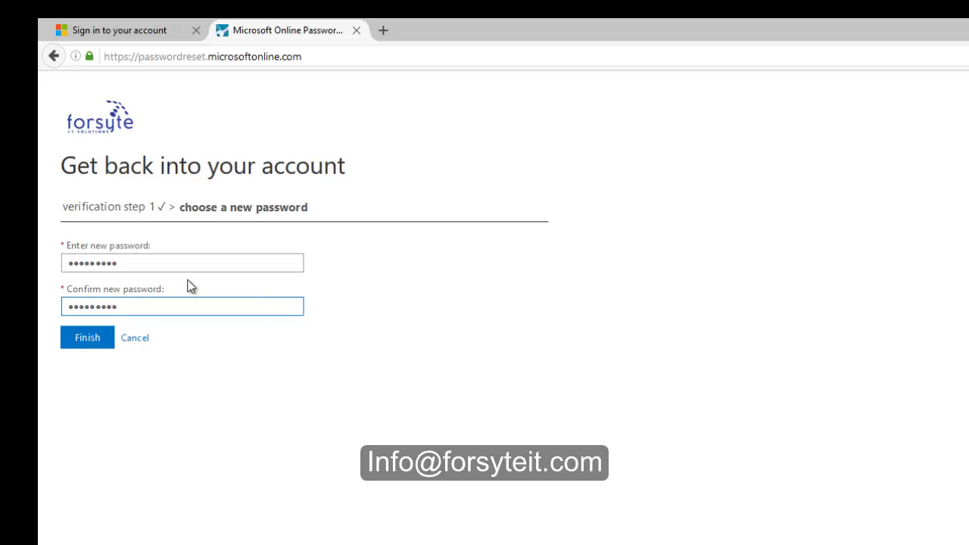
{"action": "left_click", "coordinate": [108, 342]}
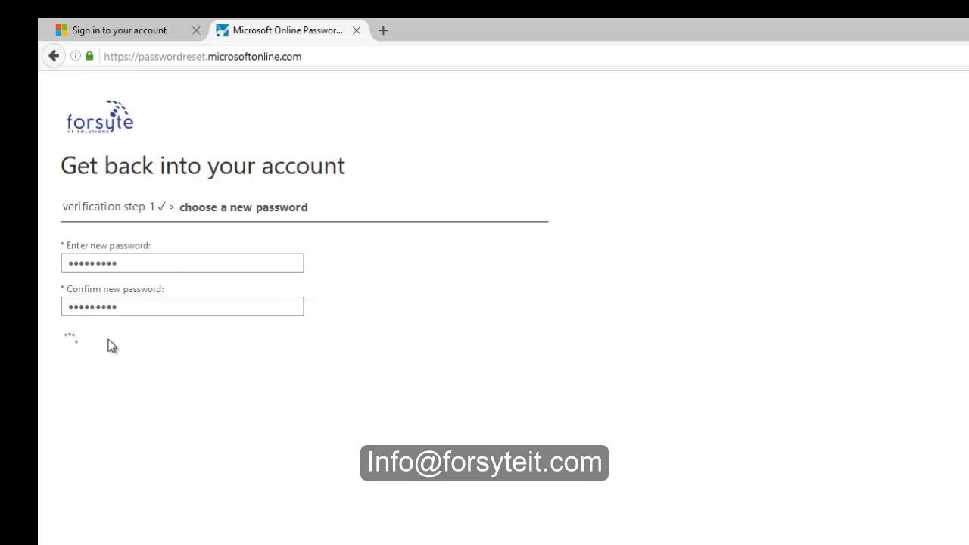